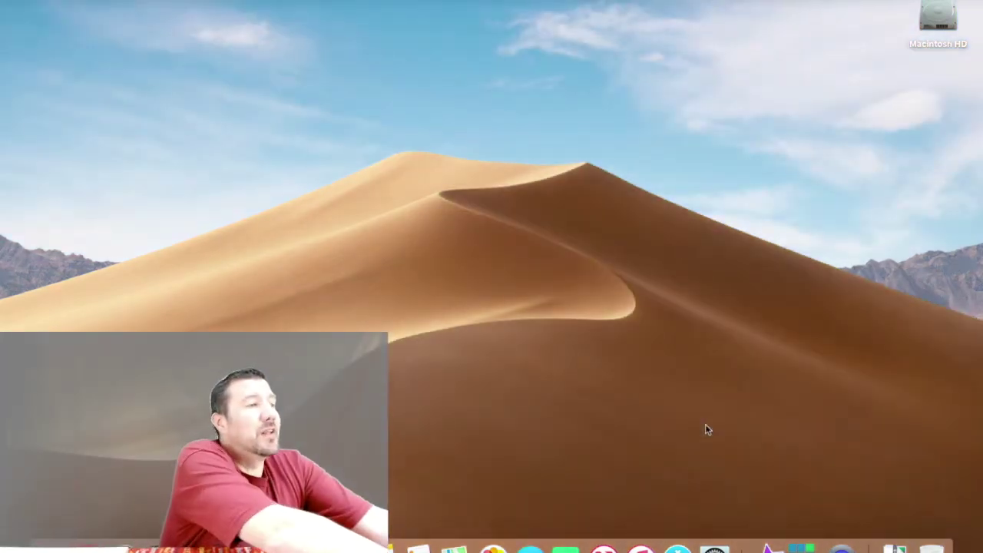
# Step: Launch QuickTime Player through a system search
pyautogui.press('super+space')
pyautogui.write('qu')
pyautogui.press('Return')
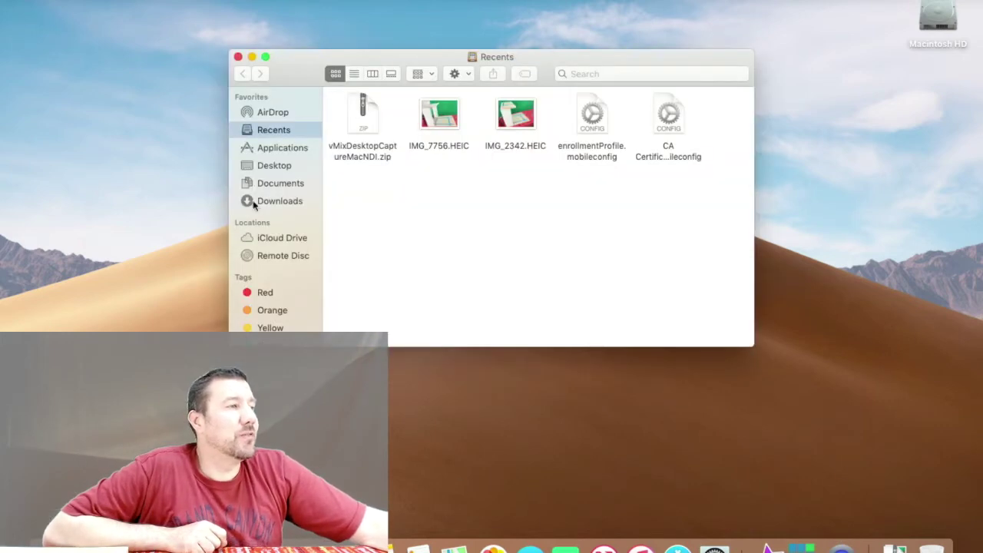
# Step: Browse the Applications folder in Finder to locate QuickTime Player, close the folder window and return to QuickTime Player
pyautogui.click(263, 149)
pyautogui.scroll(-10, 340, 203)
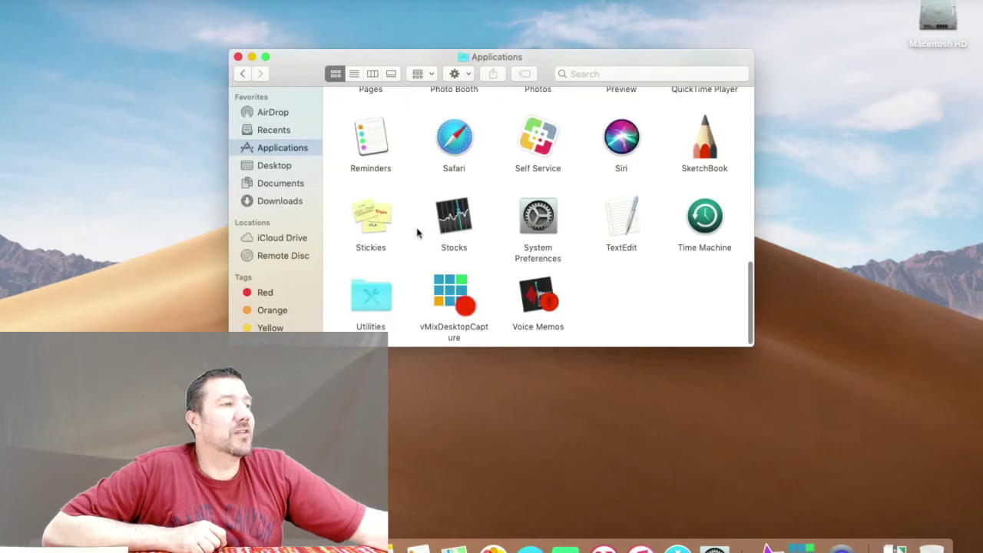
pyautogui.scroll(-1, 443, 250)
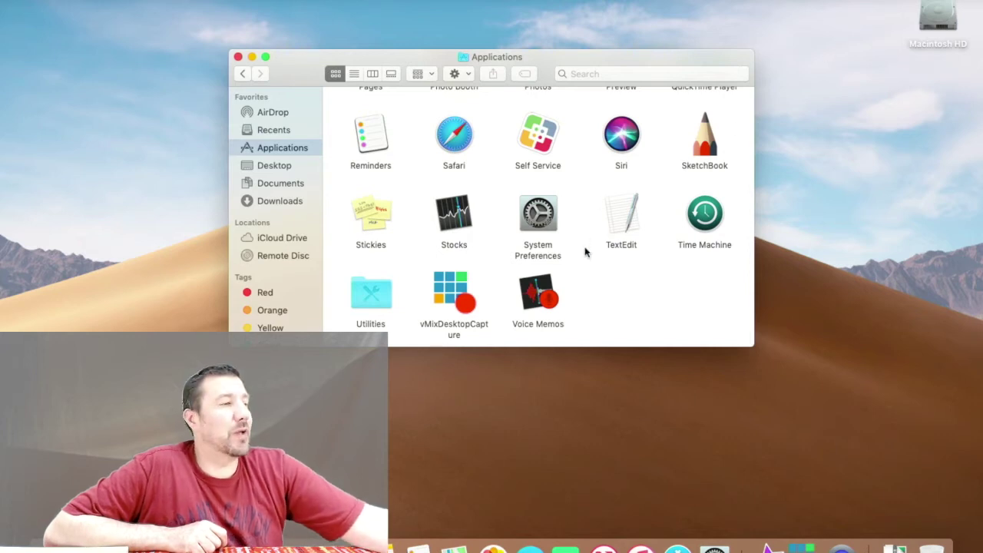
pyautogui.press('super+w')
pyautogui.press('super+Tab')
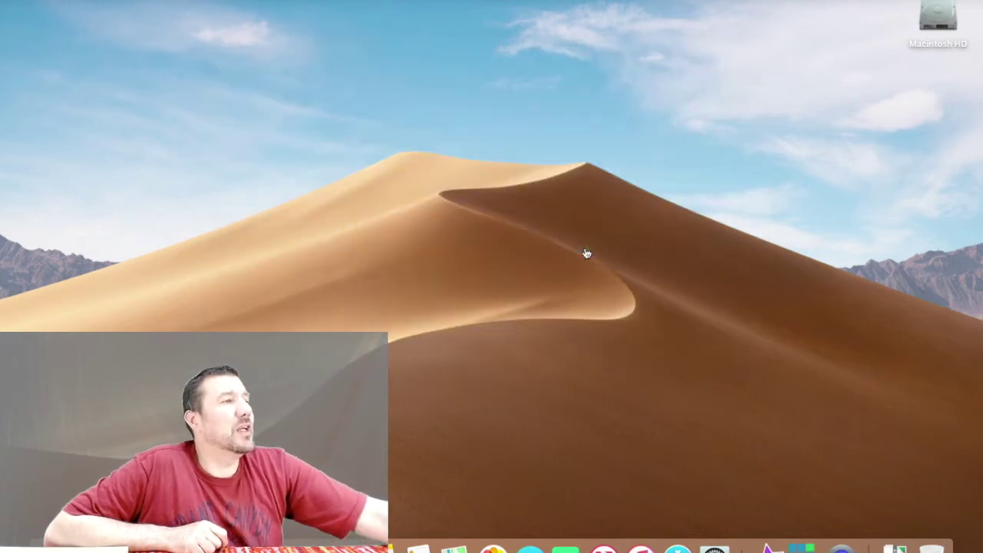
# Step: Create a new movie recording and move its window down to the middle of the desktop
pyautogui.click(144, 2)
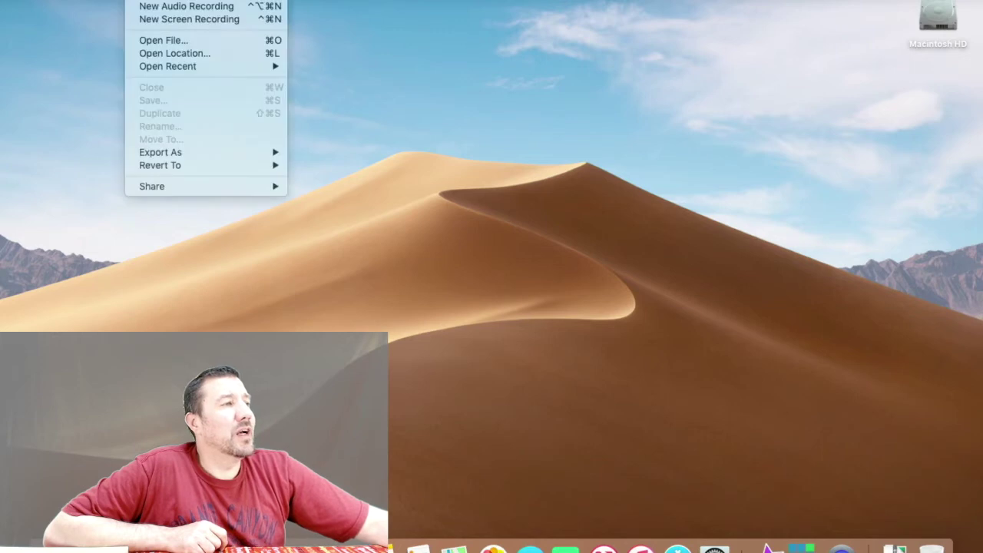
pyautogui.click(153, 4)
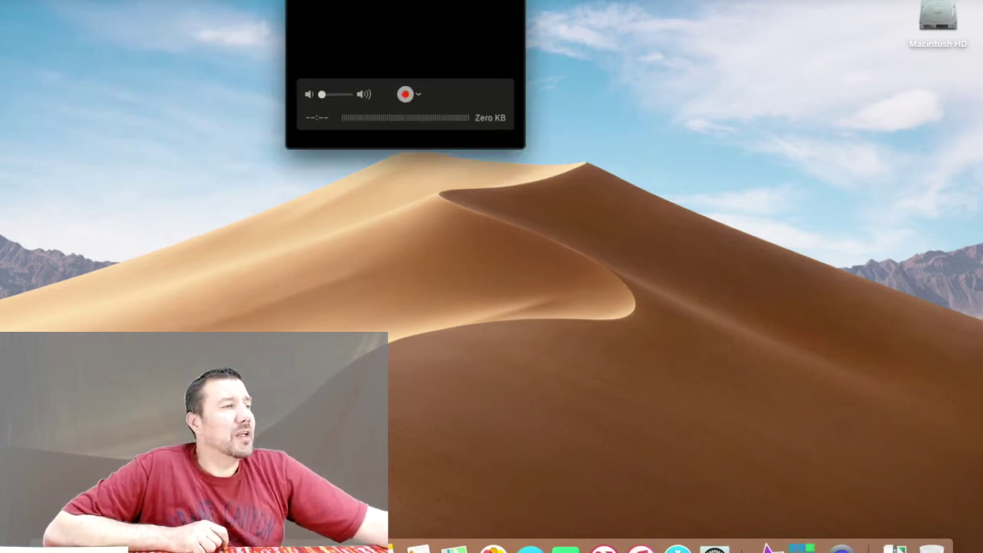
pyautogui.moveTo(422, 0); pyautogui.dragTo(526, 186)
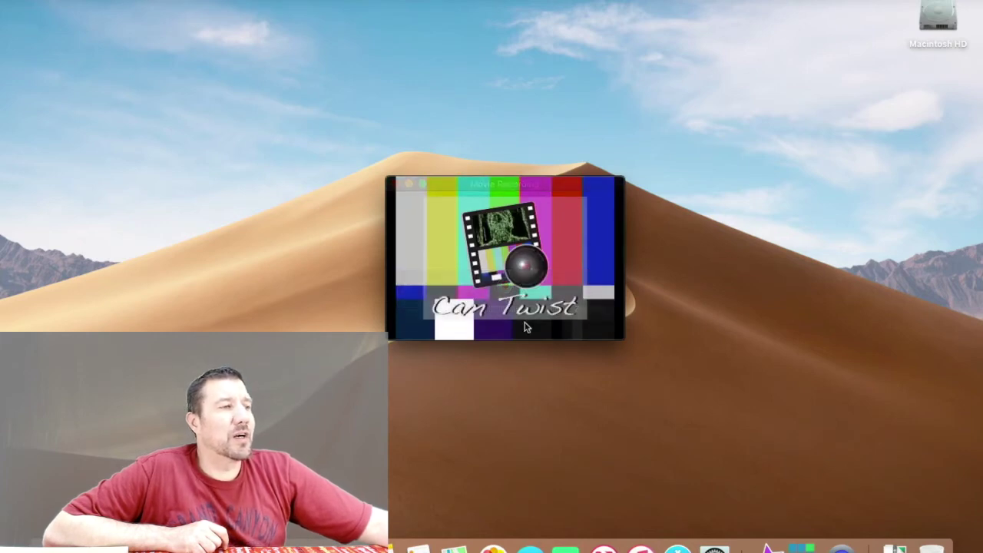
# Step: Review the camera and microphone sources for the movie recording, and decline the software update offered for the connected iPad
pyautogui.moveTo(521, 289)
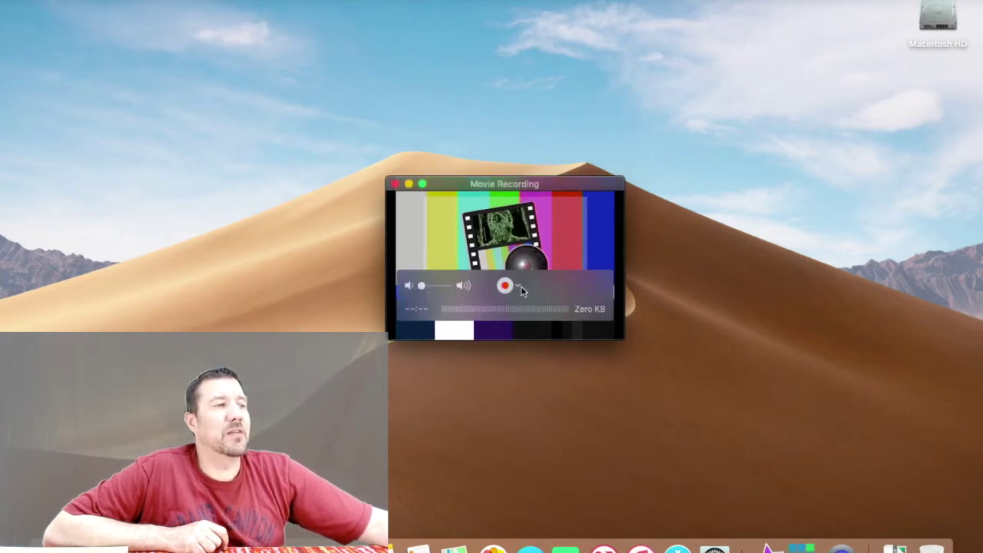
pyautogui.click(520, 286)
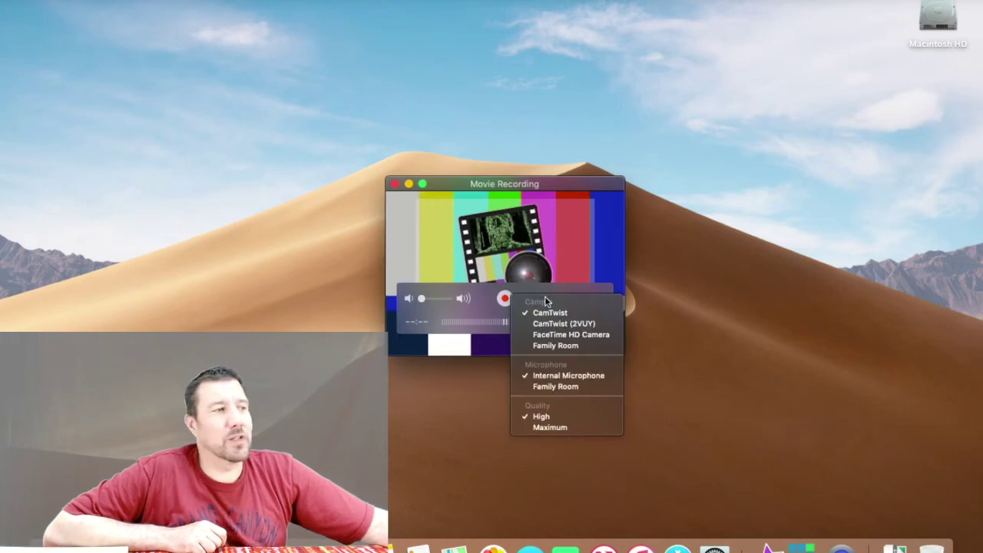
pyautogui.click(565, 252)
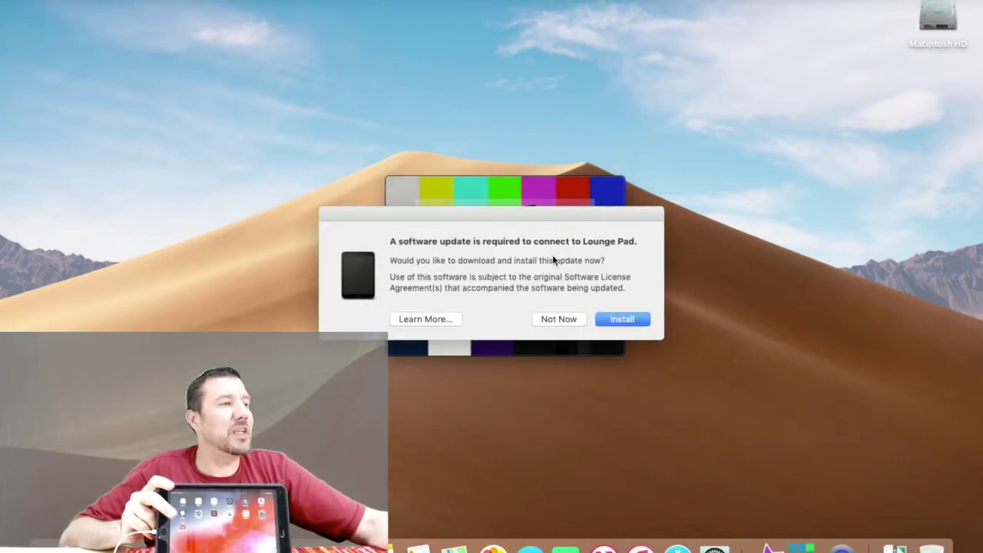
pyautogui.click(558, 319)
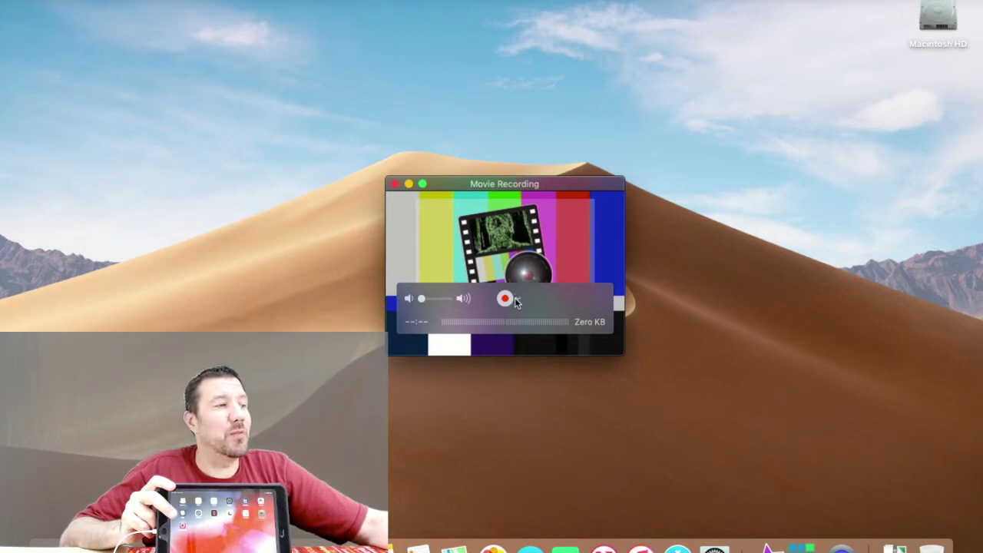
# Step: Set the recording's camera source to the iPad Lounge Pad and decline the repeated software update offer
pyautogui.click(516, 300)
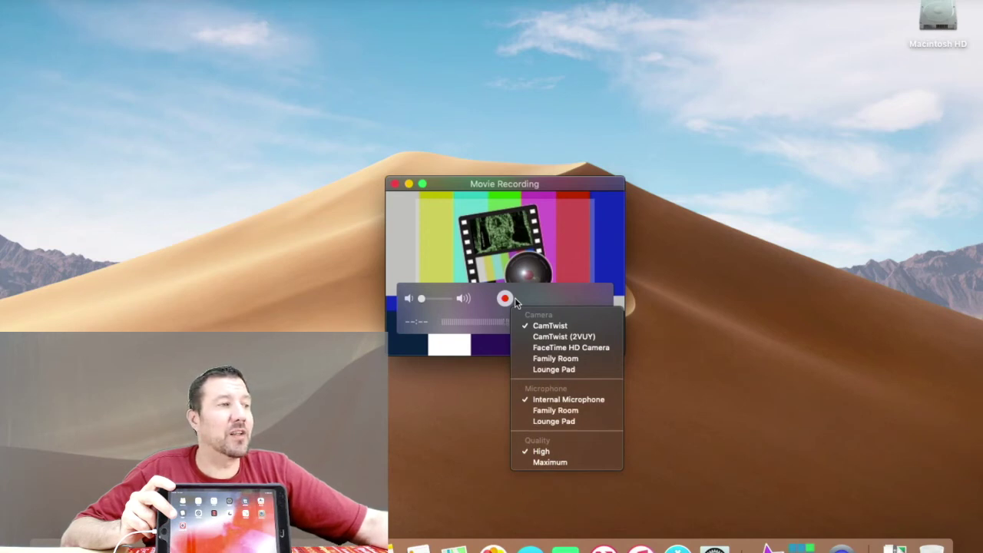
pyautogui.click(552, 349)
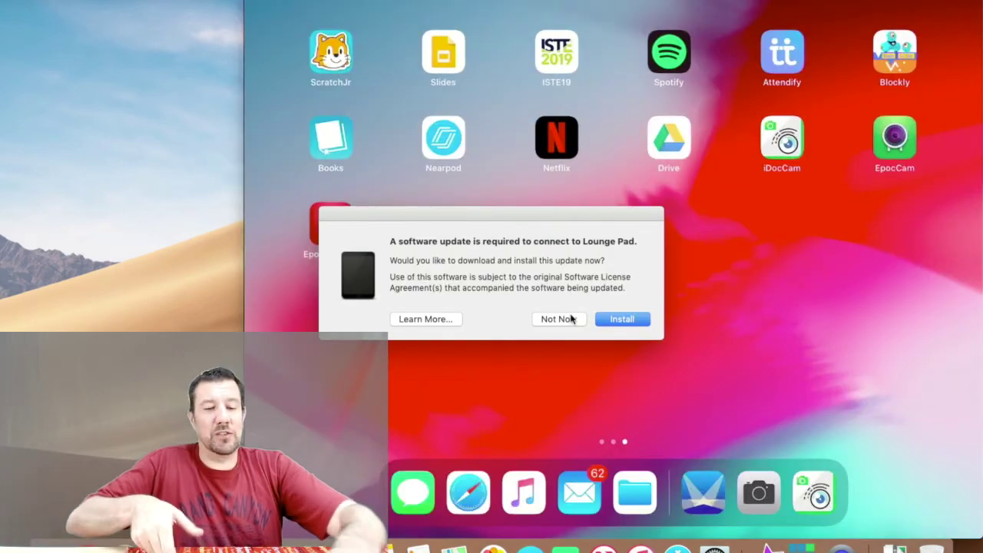
pyautogui.click(569, 319)
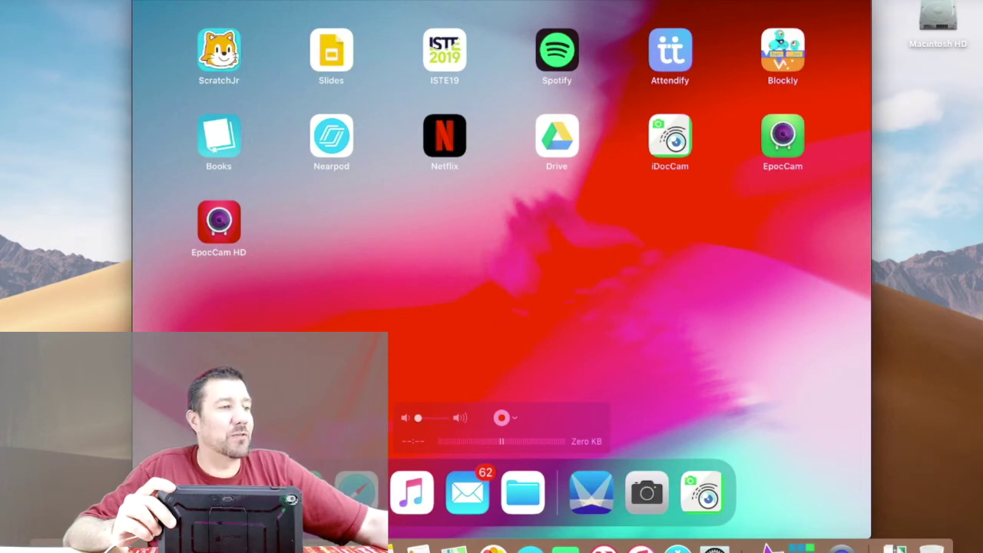
# Step: Set the recording's microphone source to Lounge Pad and check the selected camera and microphone
pyautogui.click(514, 417)
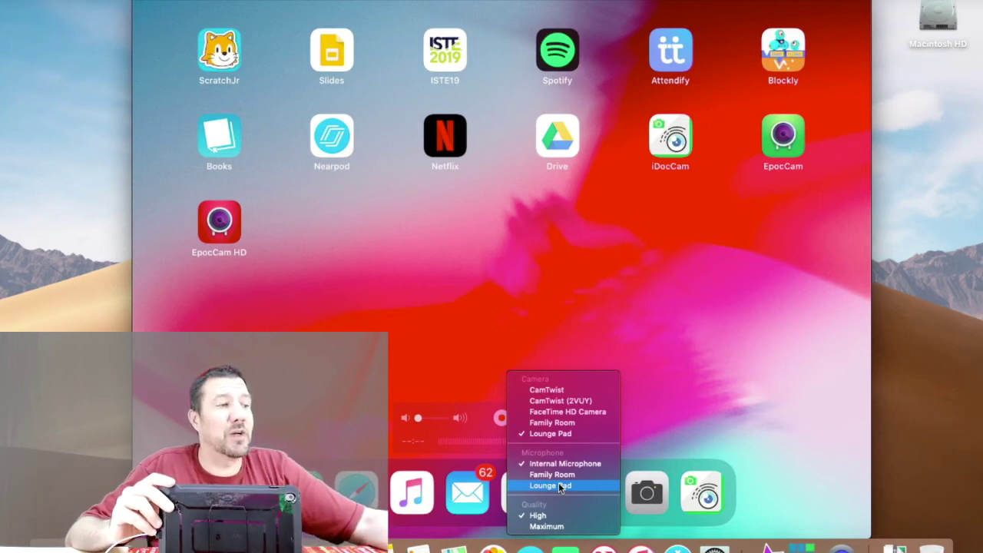
pyautogui.click(559, 484)
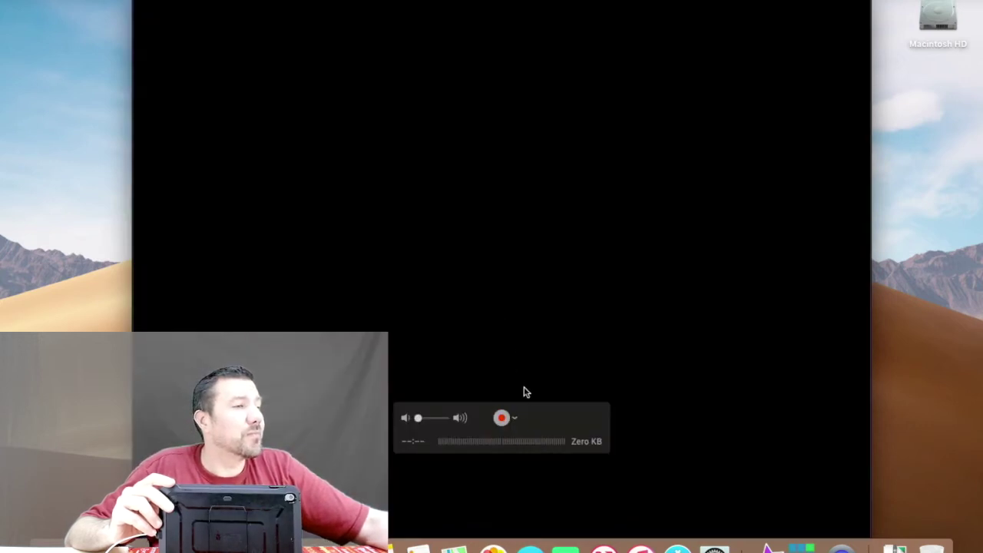
pyautogui.click(514, 418)
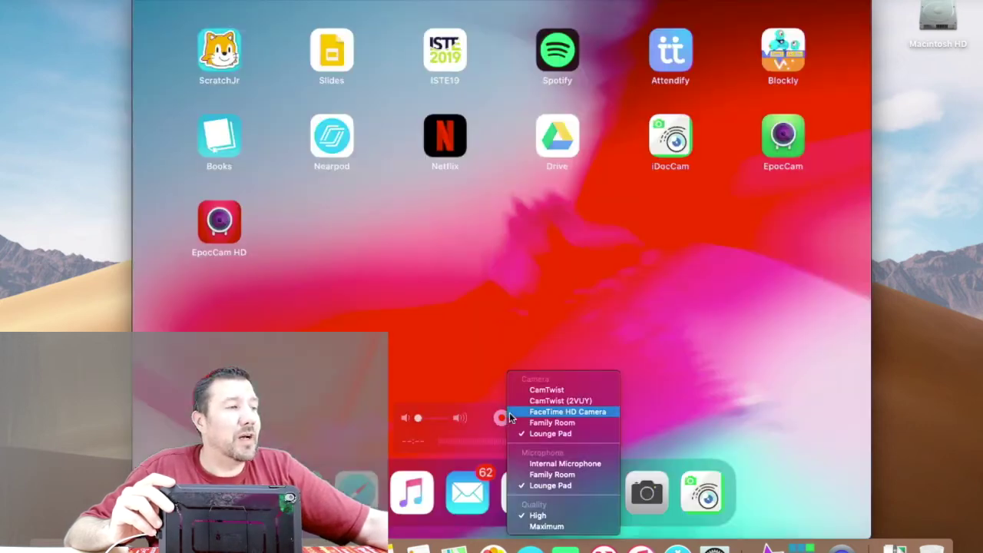
pyautogui.click(500, 426)
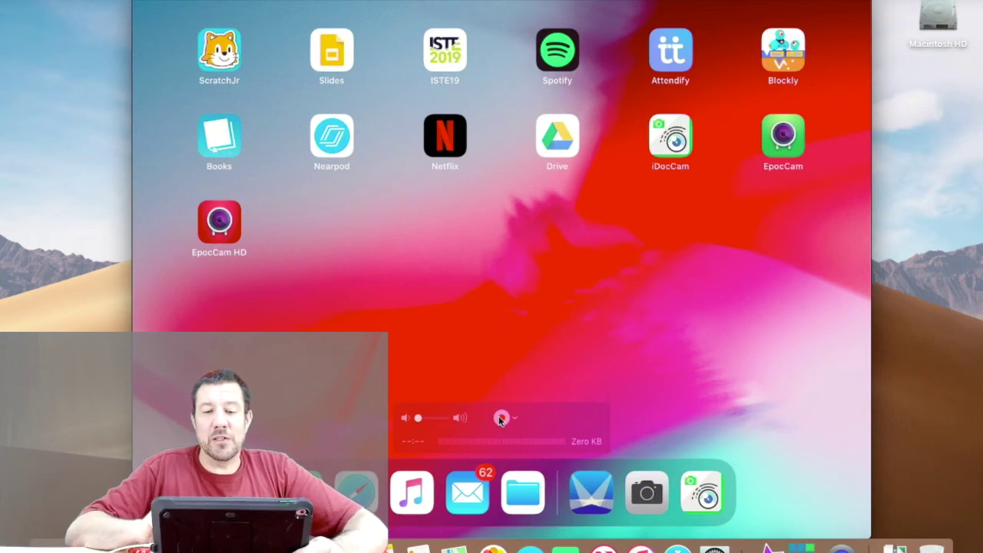
# Step: Start recording the mirrored iPad, annotate the live camera image with the green pen and show the pen colour choices
pyautogui.click(500, 418)
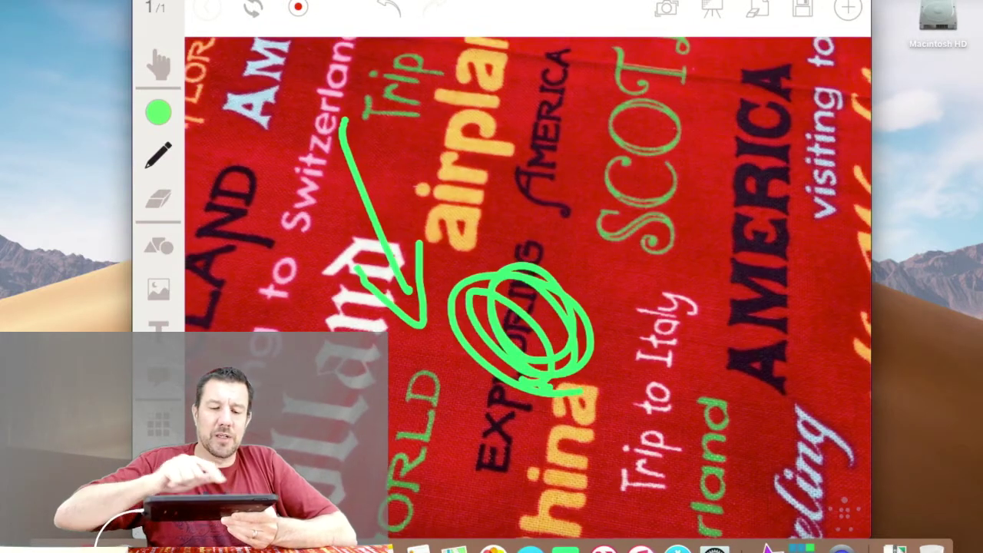
pyautogui.click(159, 113)
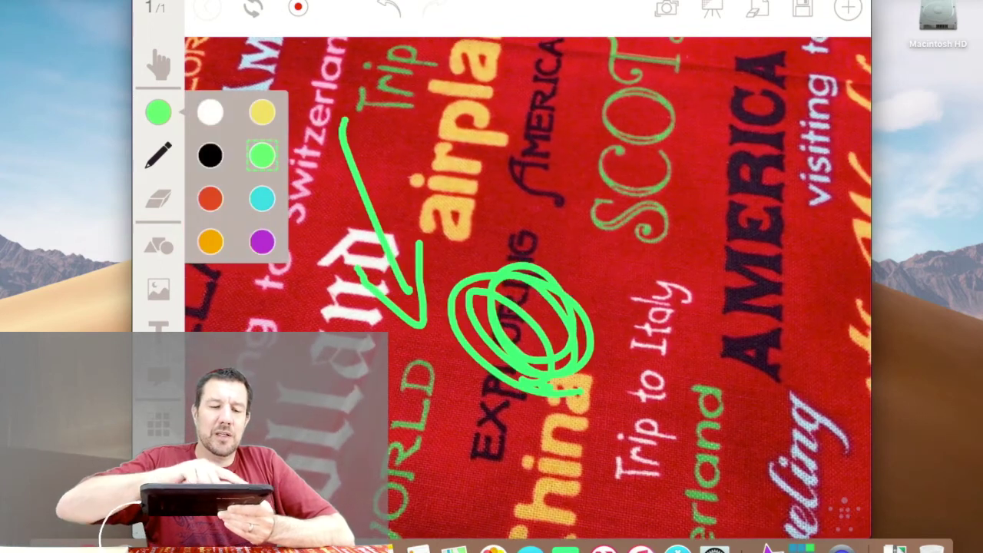
pyautogui.moveTo(434, 208); pyautogui.dragTo(523, 165)
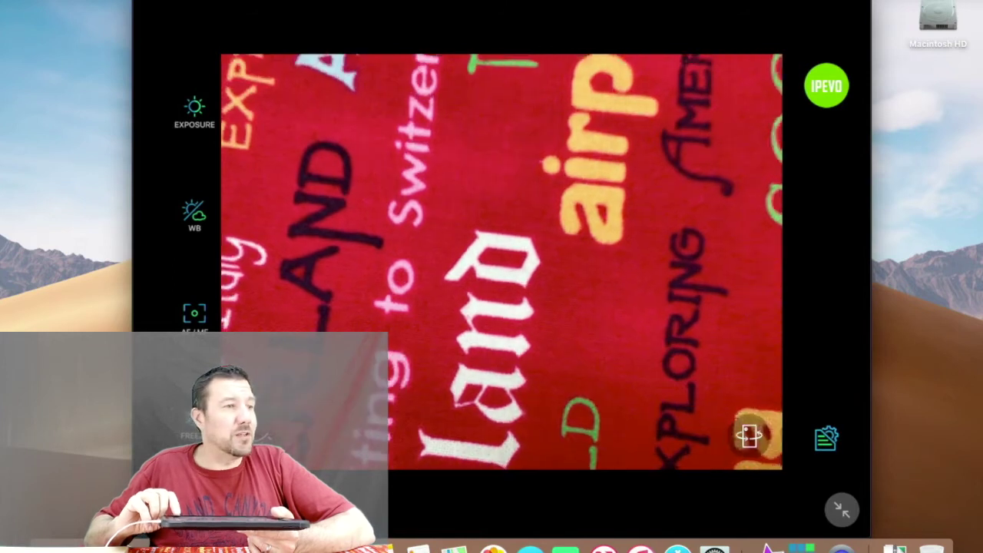
# Step: Shrink and re-enlarge the IPEVO camera view on the iPad, and end the movie recording
pyautogui.press('Escape')
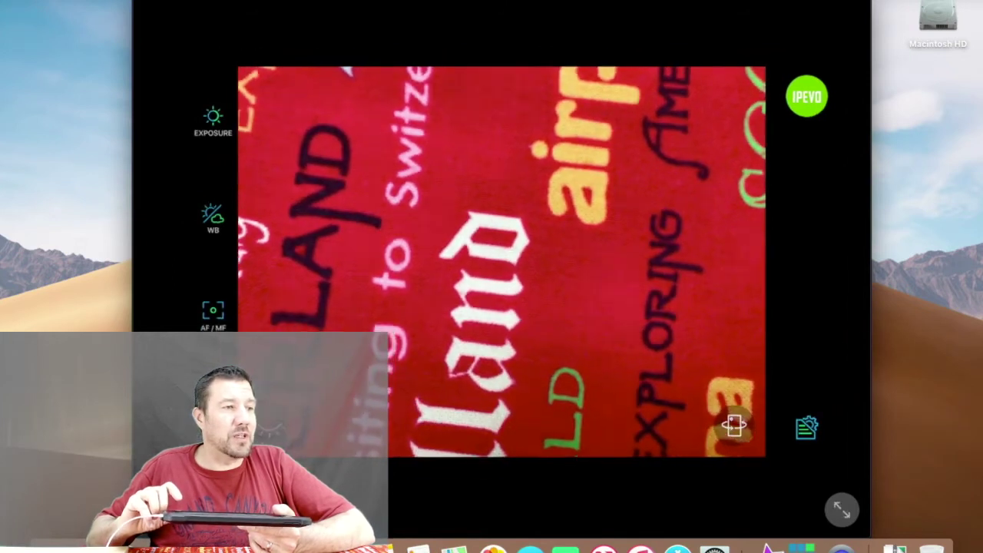
pyautogui.press('super+ctrl+f')
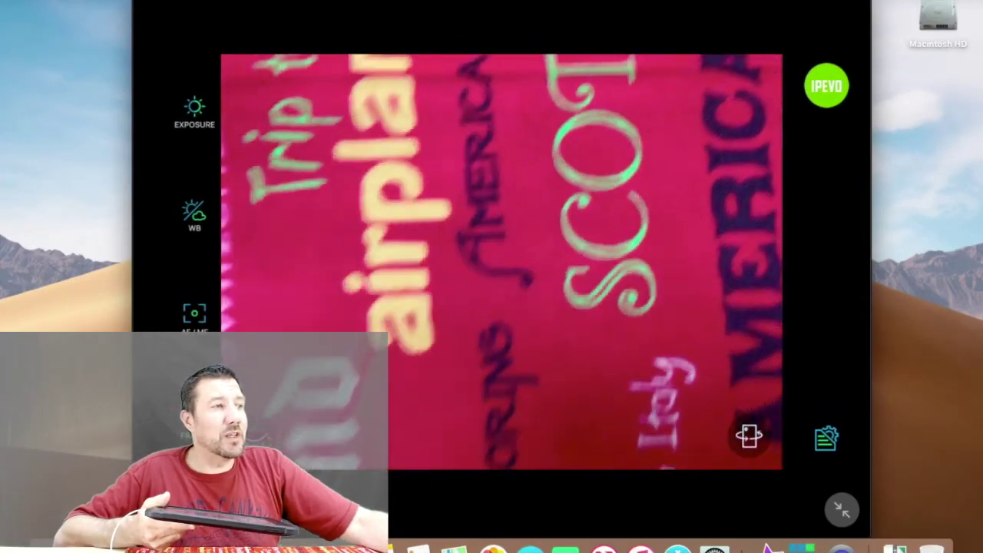
pyautogui.moveTo(490, 347)
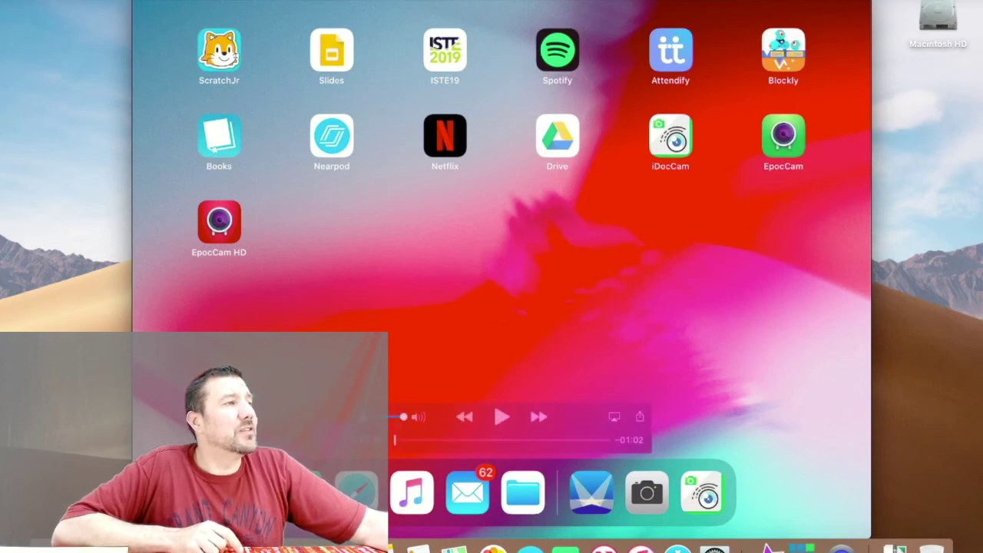
# Step: Move the recorded movie's window aside, close the movie and save it in Documents as My First iPad Video
pyautogui.moveTo(358, 1); pyautogui.dragTo(336, 0)
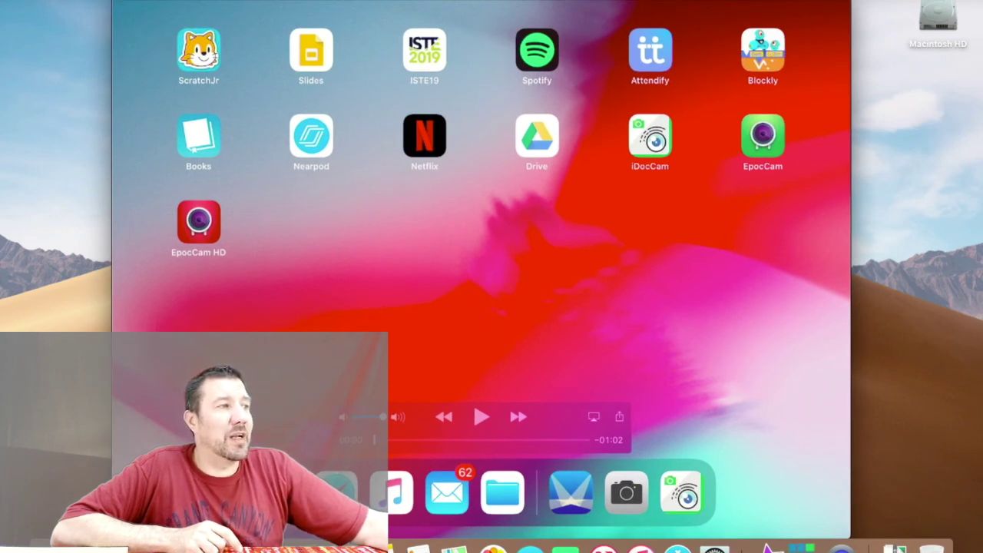
pyautogui.click(121, 4)
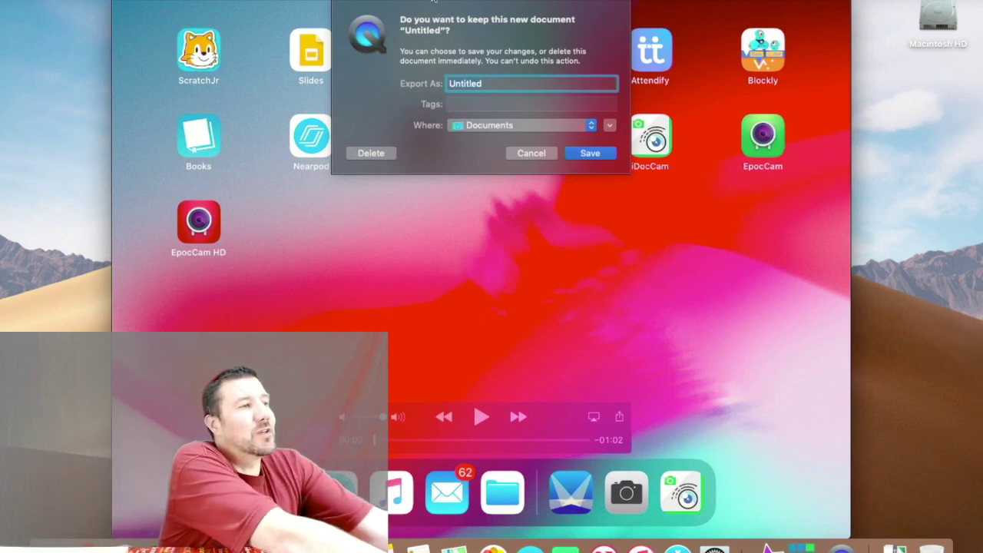
pyautogui.write('My First iPad Video')
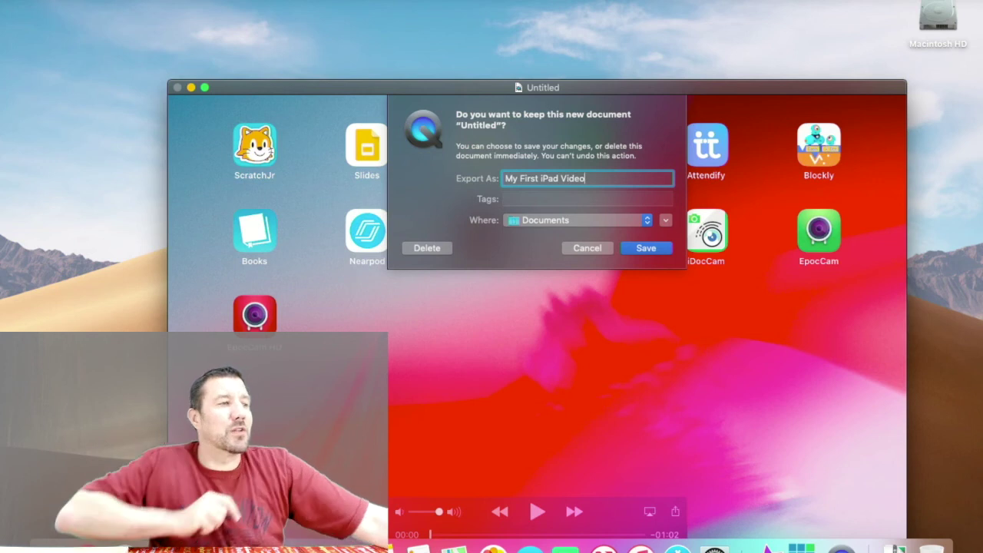
pyautogui.click(644, 248)
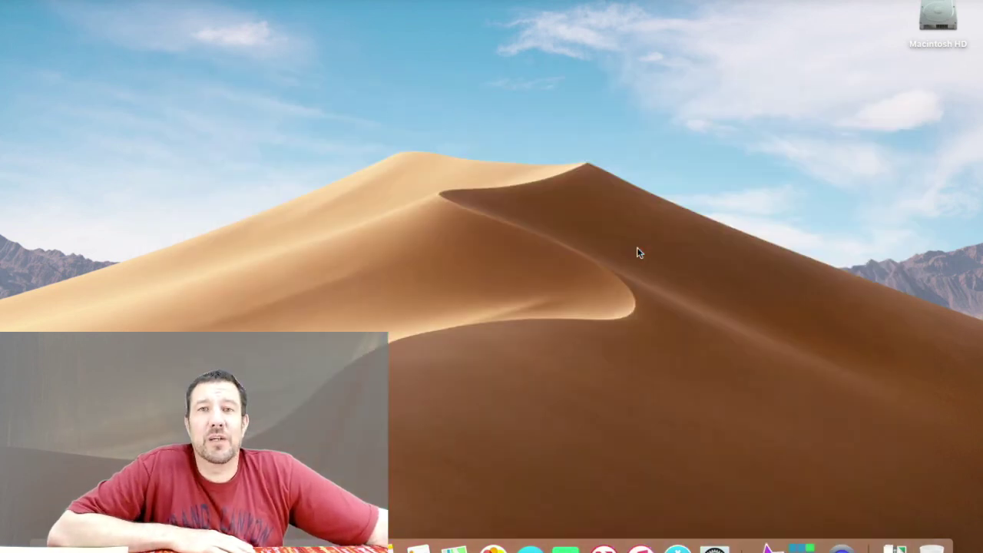